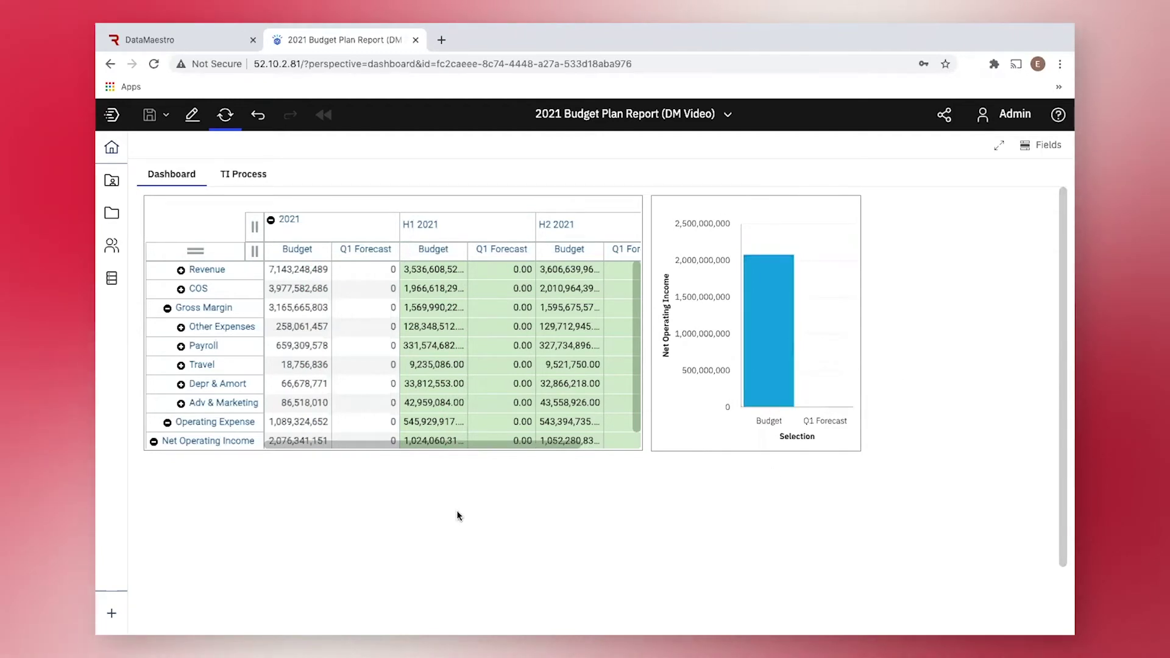
Check the TI process behind the report, then go to DataMaestro's Tasks page
{"action": "left_click", "coordinate": [250, 183]}
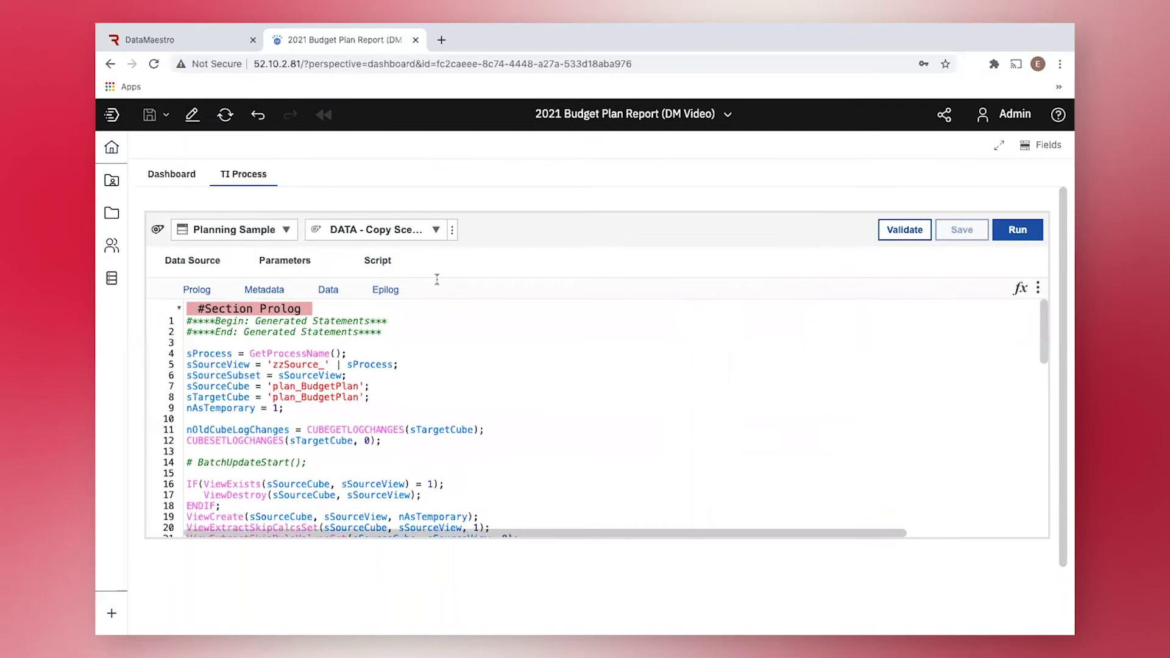
{"action": "left_click", "coordinate": [186, 178]}
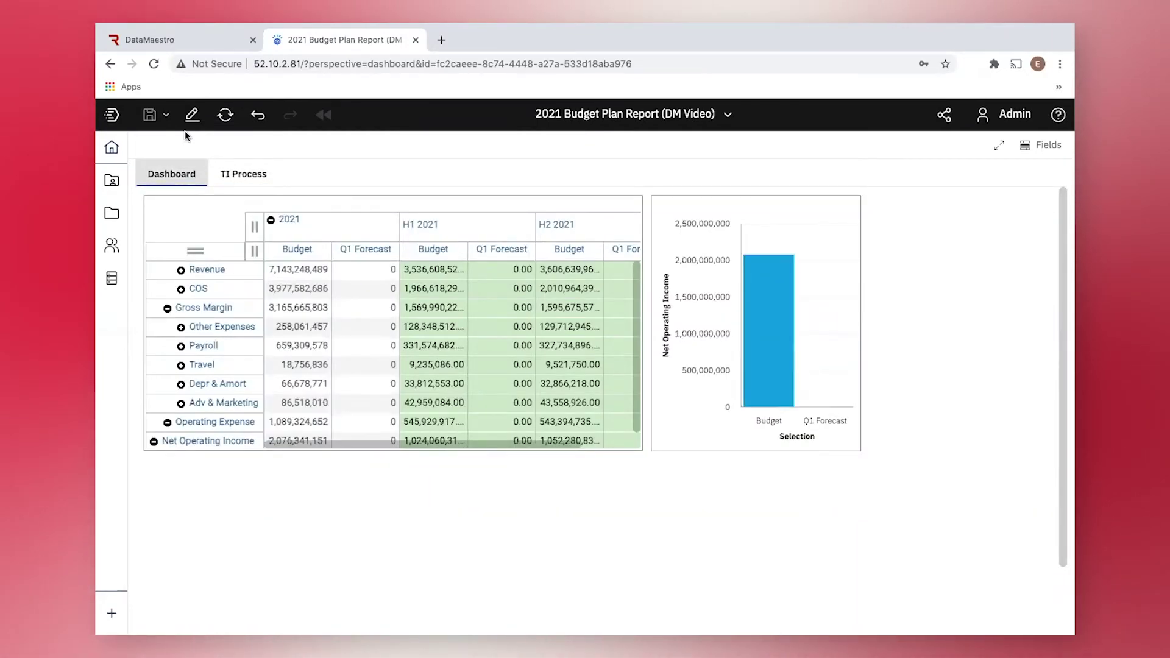
{"action": "left_click", "coordinate": [155, 35]}
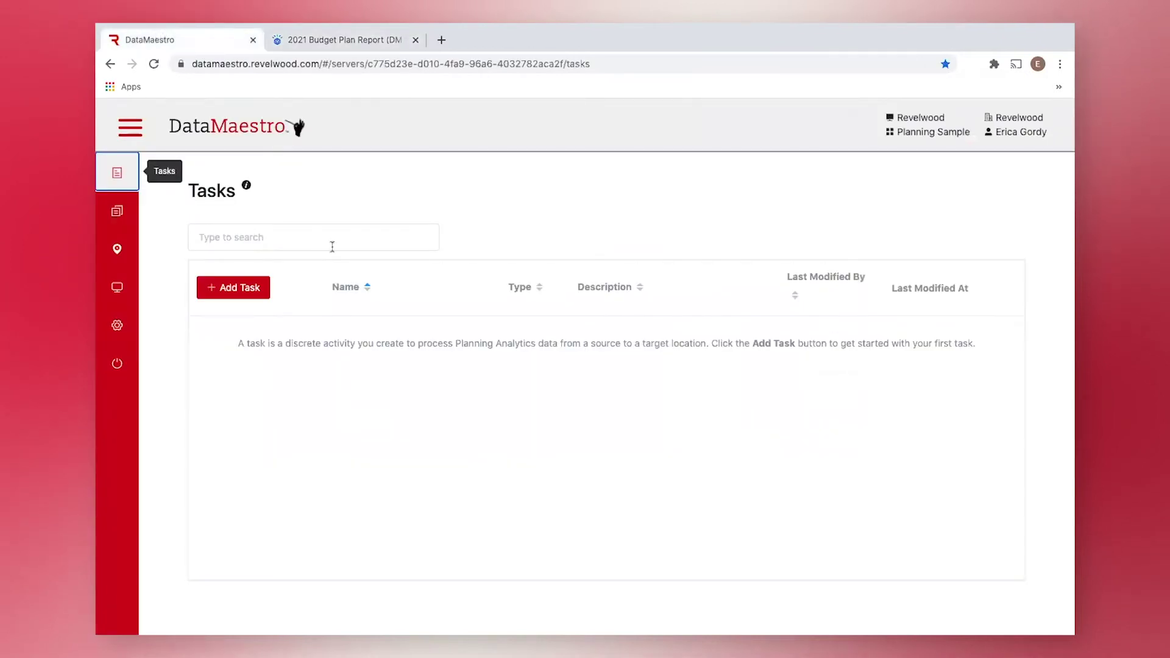
{"action": "left_click", "coordinate": [136, 171]}
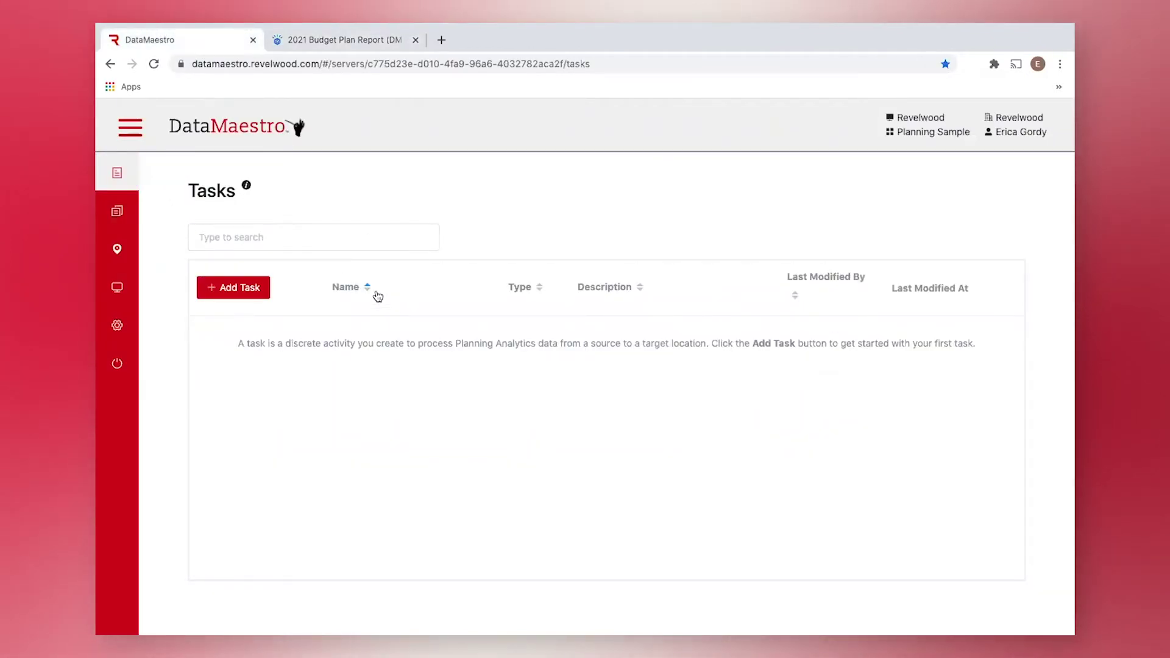
Create a new Copy task with plan_BudgetPlan as the cube
{"action": "left_click", "coordinate": [259, 289]}
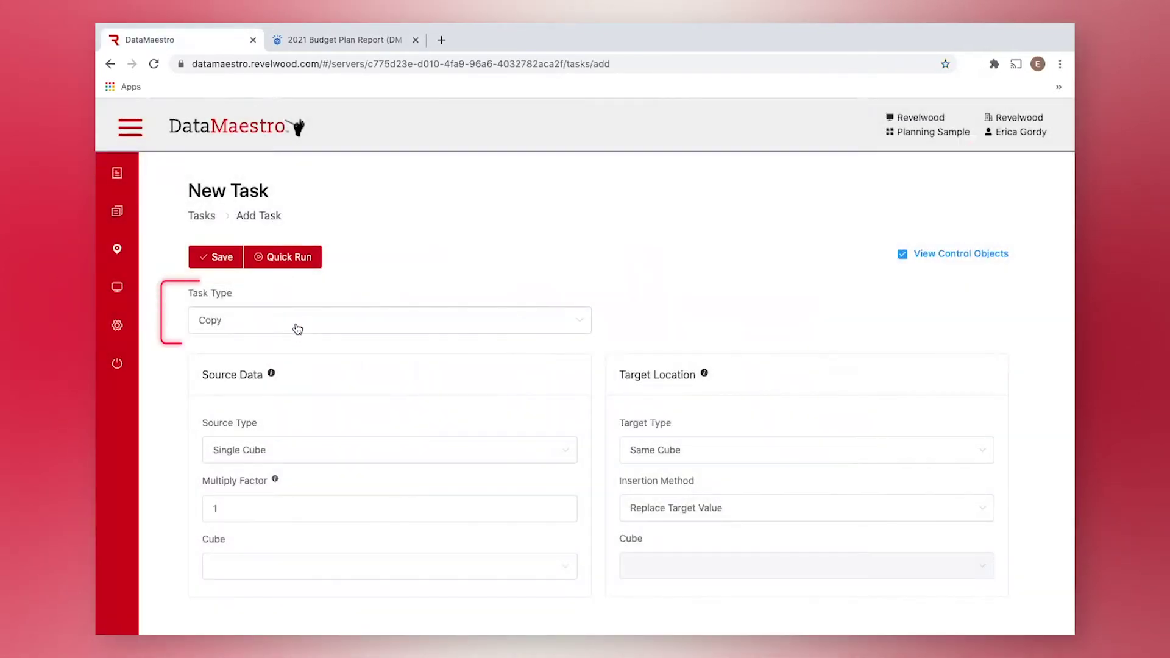
{"action": "left_click", "coordinate": [298, 327]}
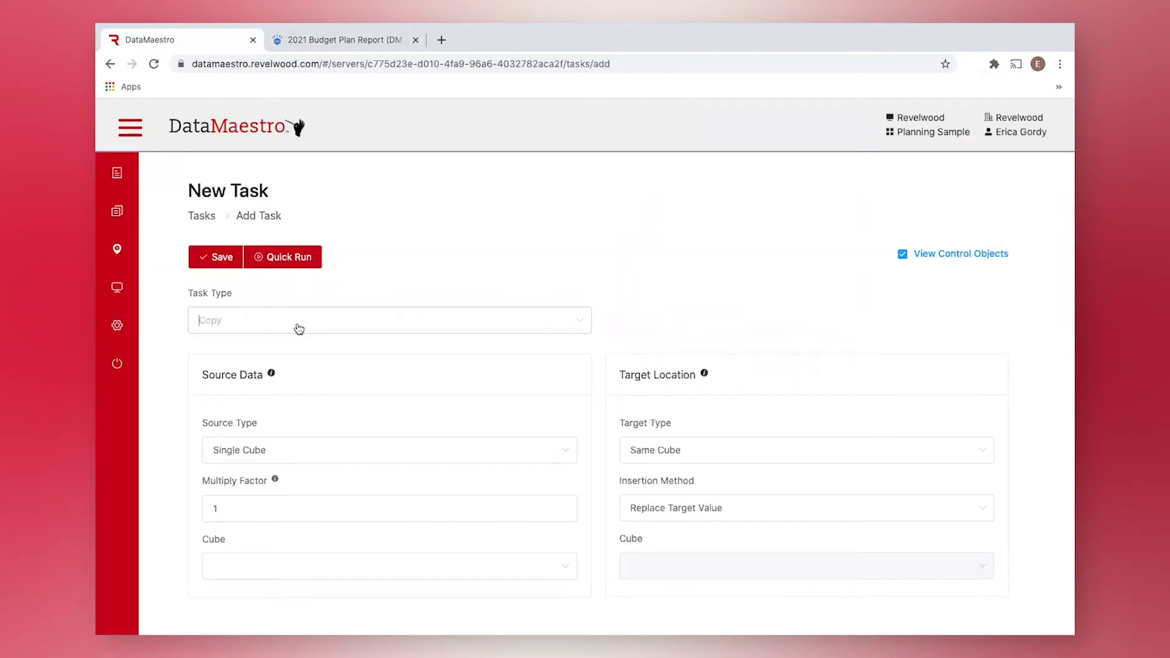
{"action": "left_click", "coordinate": [283, 363]}
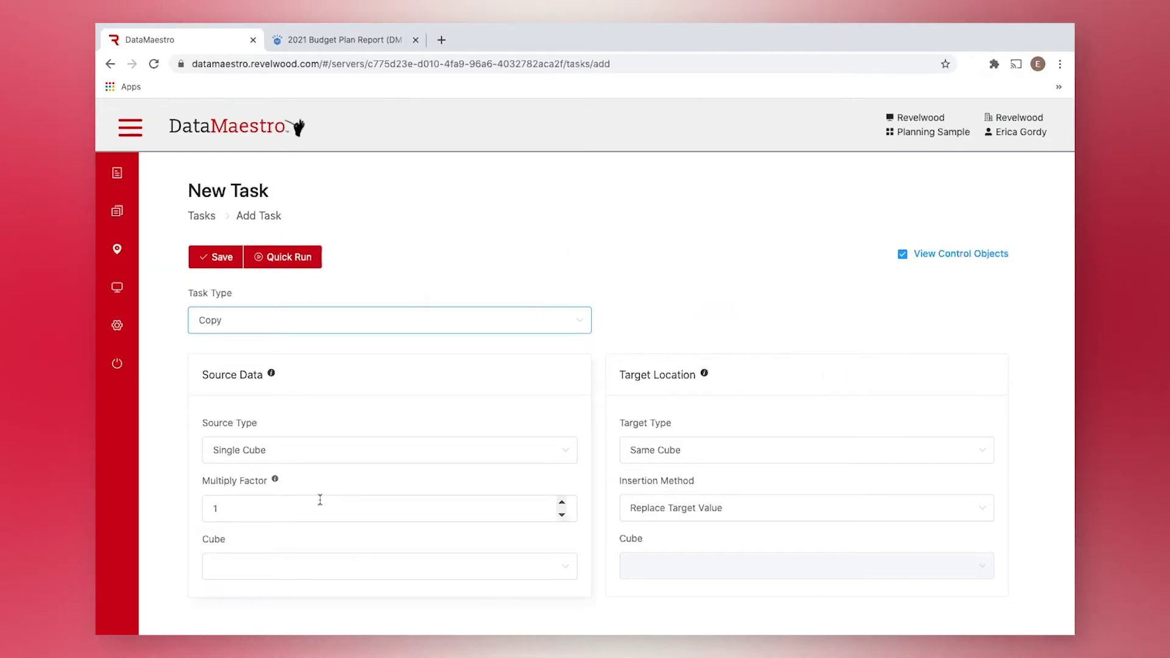
{"action": "left_click", "coordinate": [319, 571]}
{"action": "left_click", "coordinate": [289, 377]}
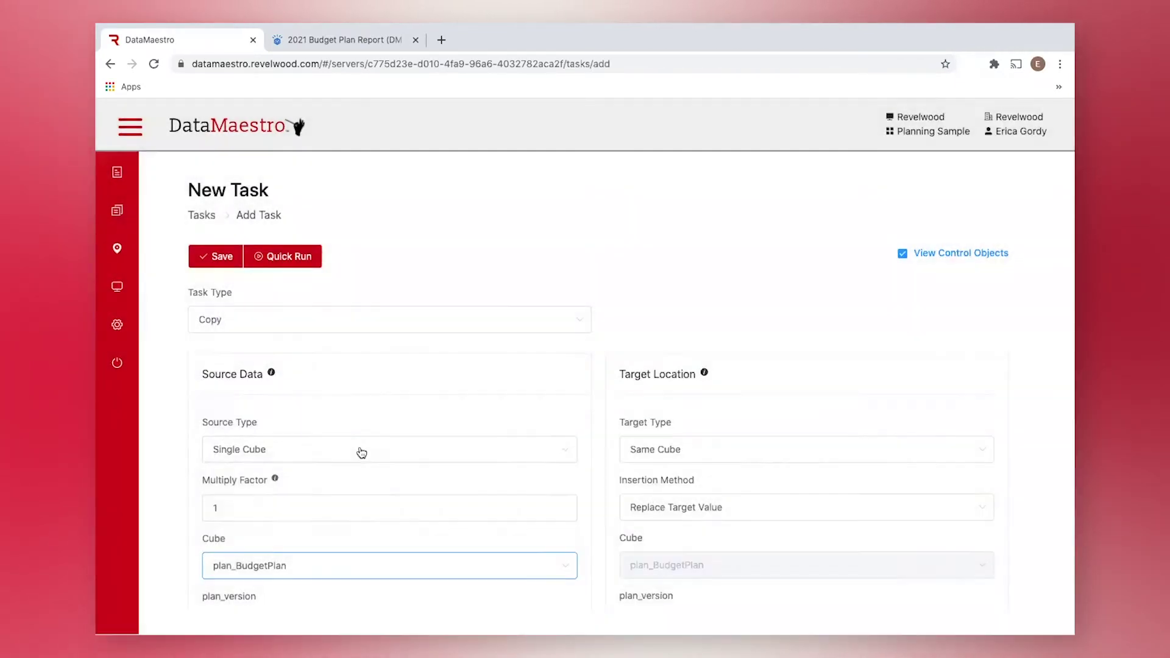
{"action": "scroll", "coordinate": [362, 452], "scroll_direction": "down", "scroll_amount": 4}
Filter the source to plan_version Budget and plan_time 2021
{"action": "left_click", "coordinate": [354, 398]}
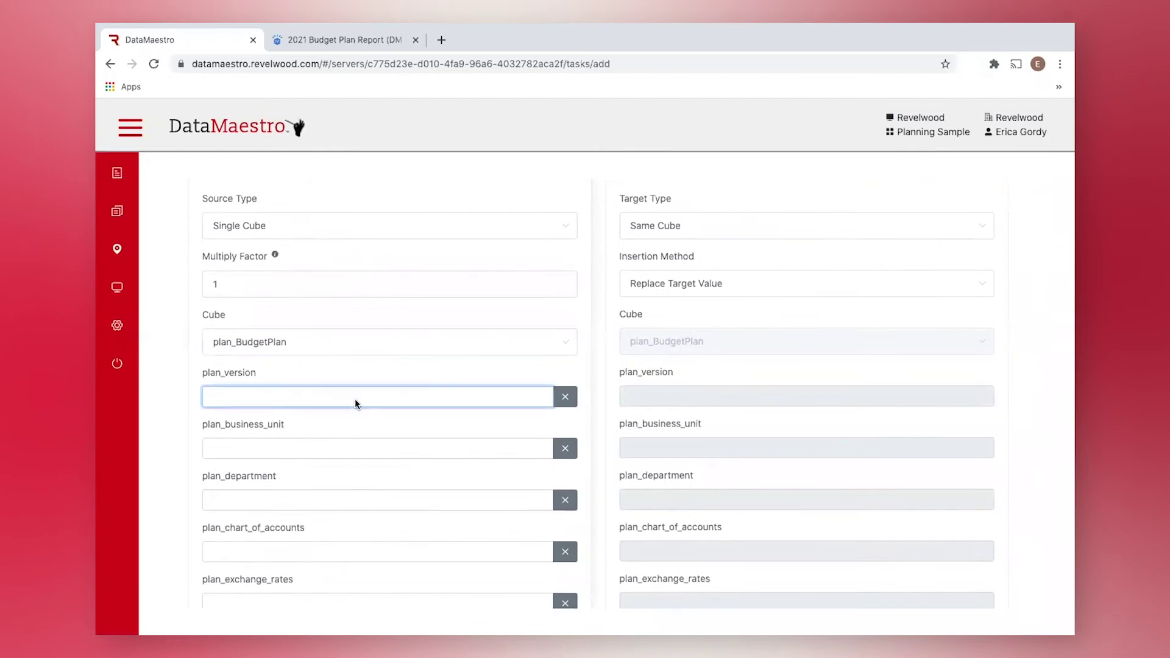
{"action": "left_click", "coordinate": [377, 435]}
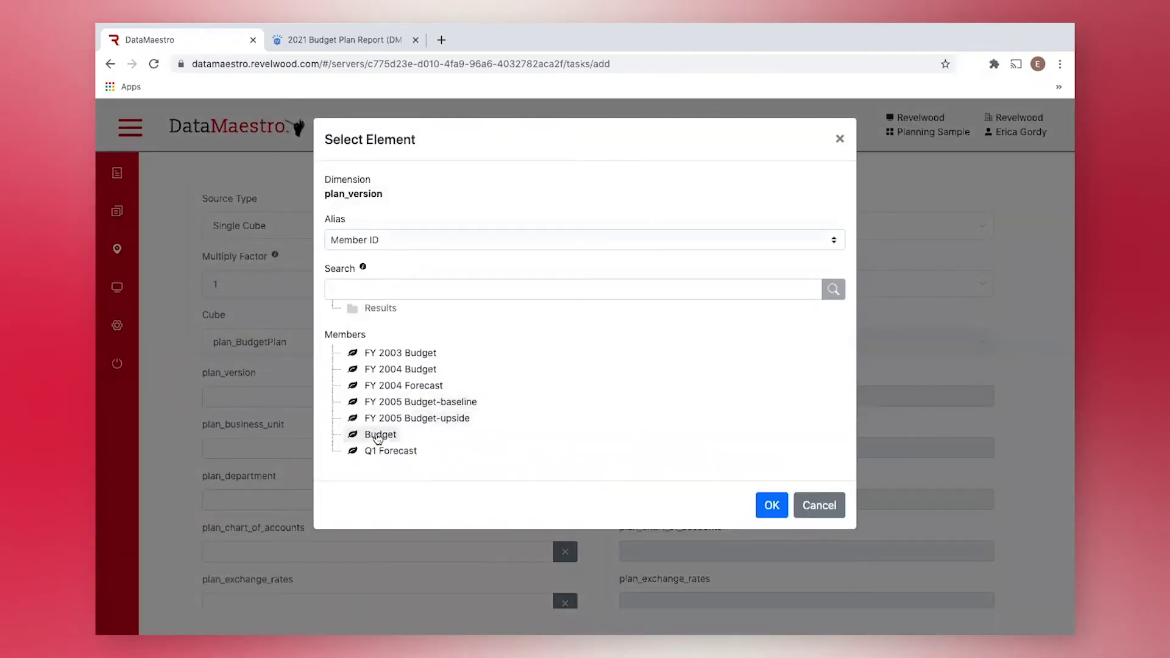
{"action": "left_click", "coordinate": [772, 506]}
{"action": "scroll", "coordinate": [437, 462], "scroll_direction": "down", "scroll_amount": 3}
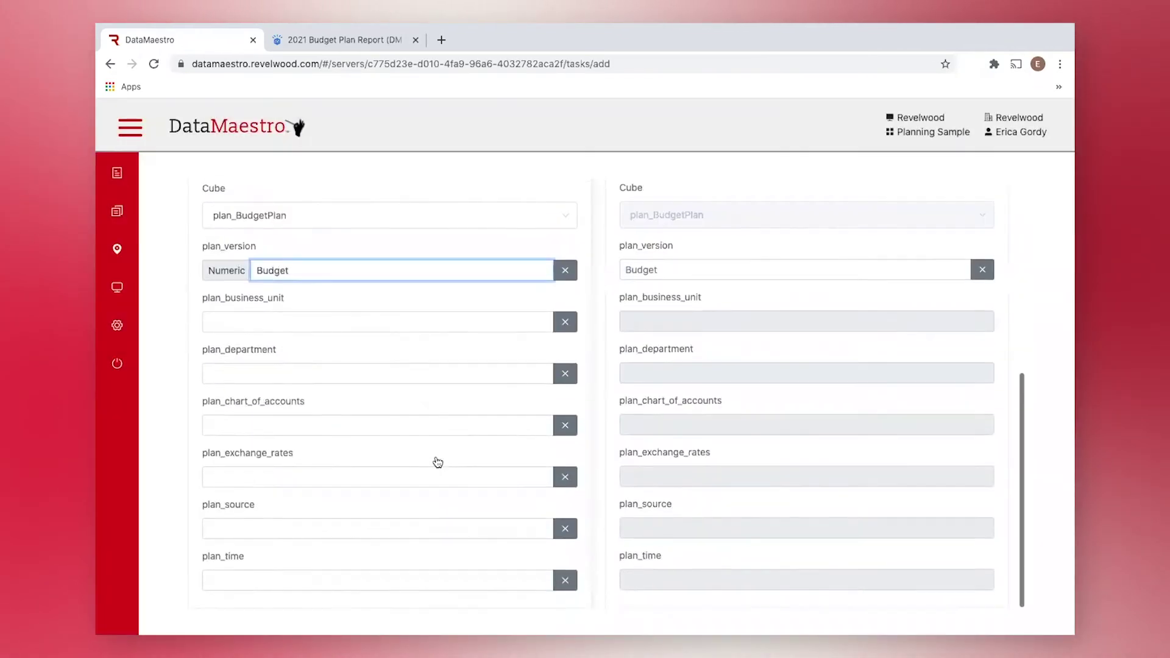
{"action": "left_click", "coordinate": [399, 586]}
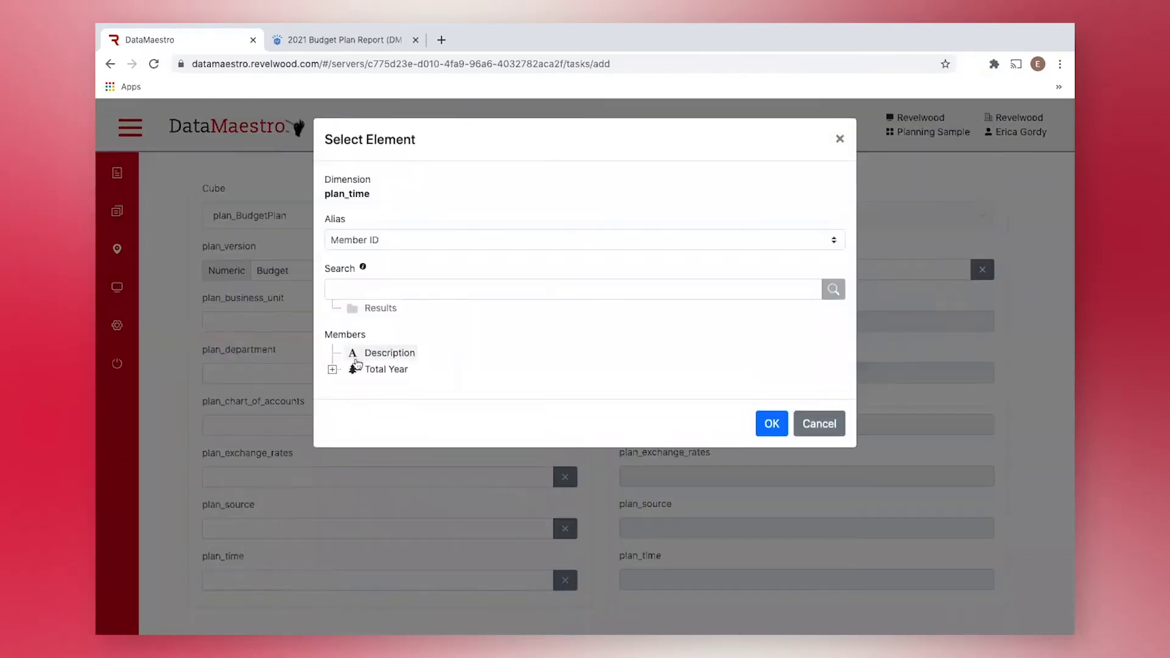
{"action": "left_click", "coordinate": [332, 369]}
{"action": "scroll", "coordinate": [444, 502], "scroll_direction": "down", "scroll_amount": 3}
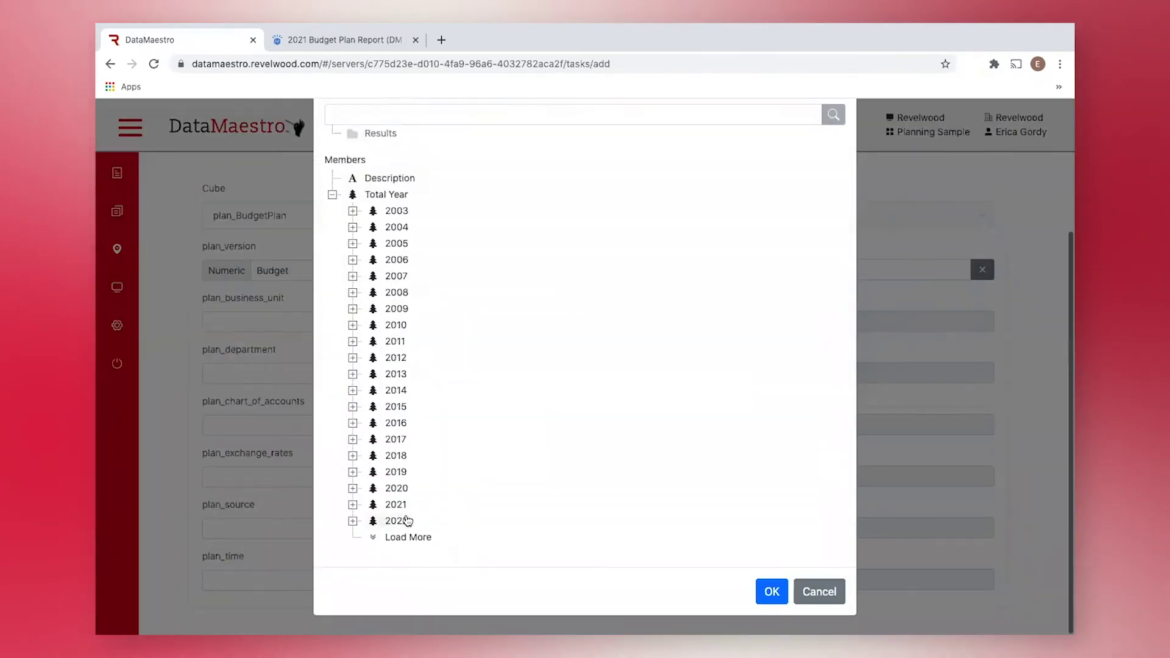
{"action": "left_click", "coordinate": [396, 505]}
{"action": "left_click", "coordinate": [772, 592]}
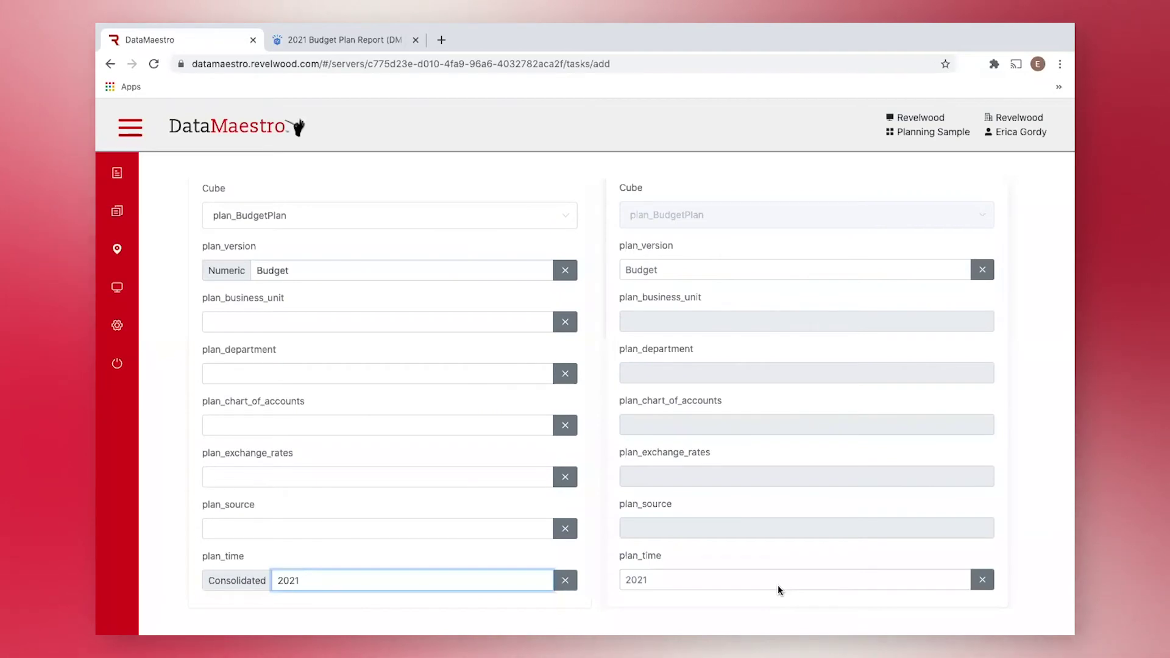
Set the target plan_version to Q1 Forecast
{"action": "left_click", "coordinate": [717, 268]}
{"action": "left_click", "coordinate": [389, 453]}
{"action": "left_click", "coordinate": [770, 505]}
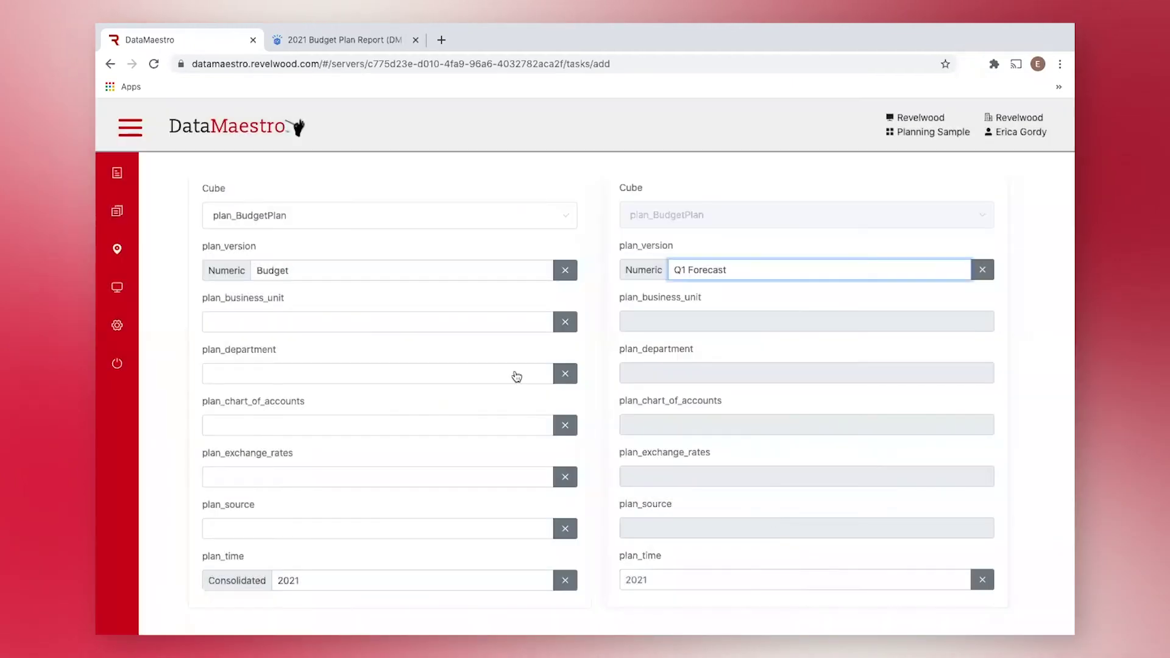
{"action": "scroll", "coordinate": [445, 360], "scroll_direction": "up", "scroll_amount": 5}
{"action": "scroll", "coordinate": [445, 360], "scroll_direction": "up", "scroll_amount": 2}
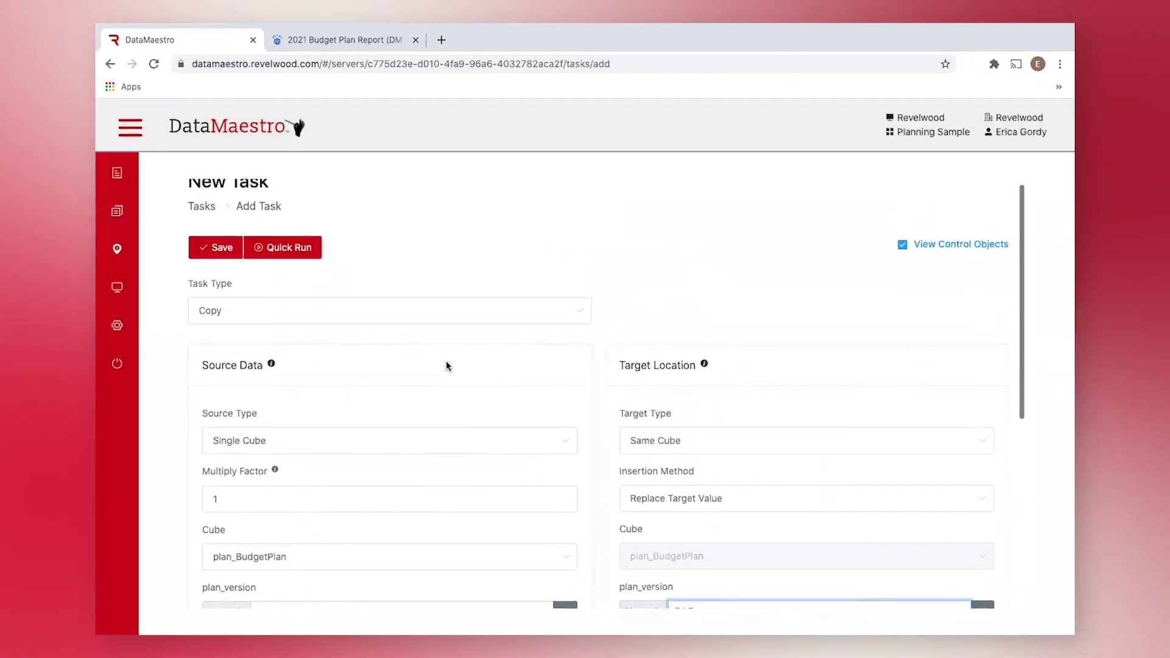
Save the task as 'Budget to Q1 Forecast' and return to the Tasks list
{"action": "left_click", "coordinate": [224, 257]}
{"action": "left_click", "coordinate": [448, 284]}
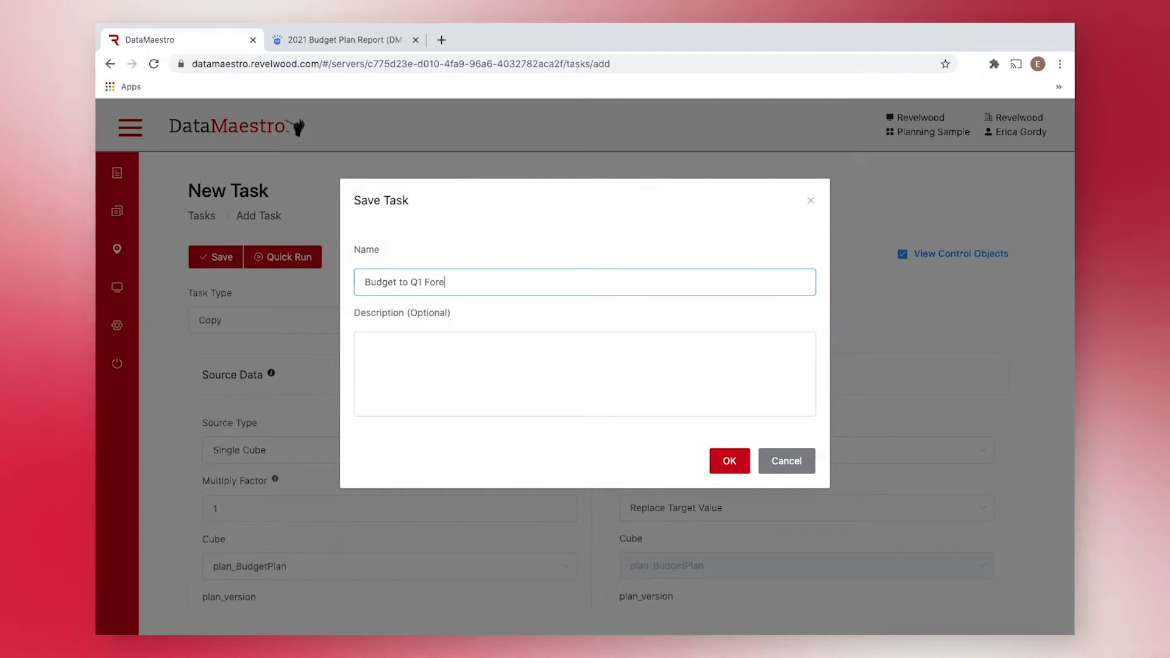
{"action": "left_click", "coordinate": [734, 461]}
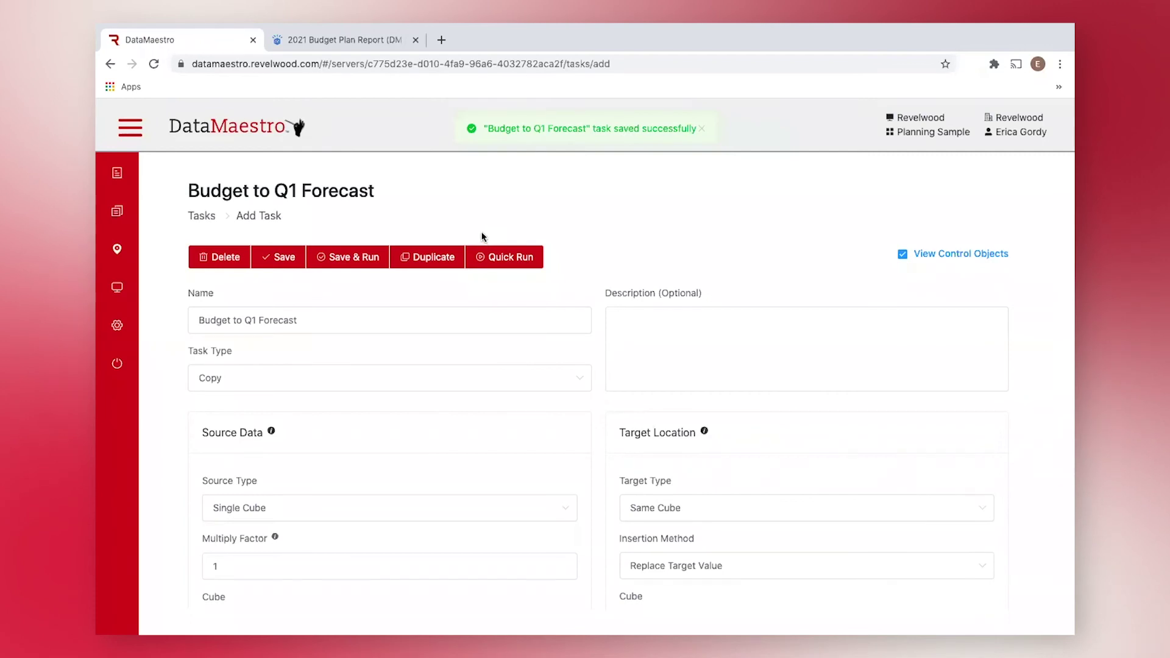
{"action": "left_click", "coordinate": [200, 217]}
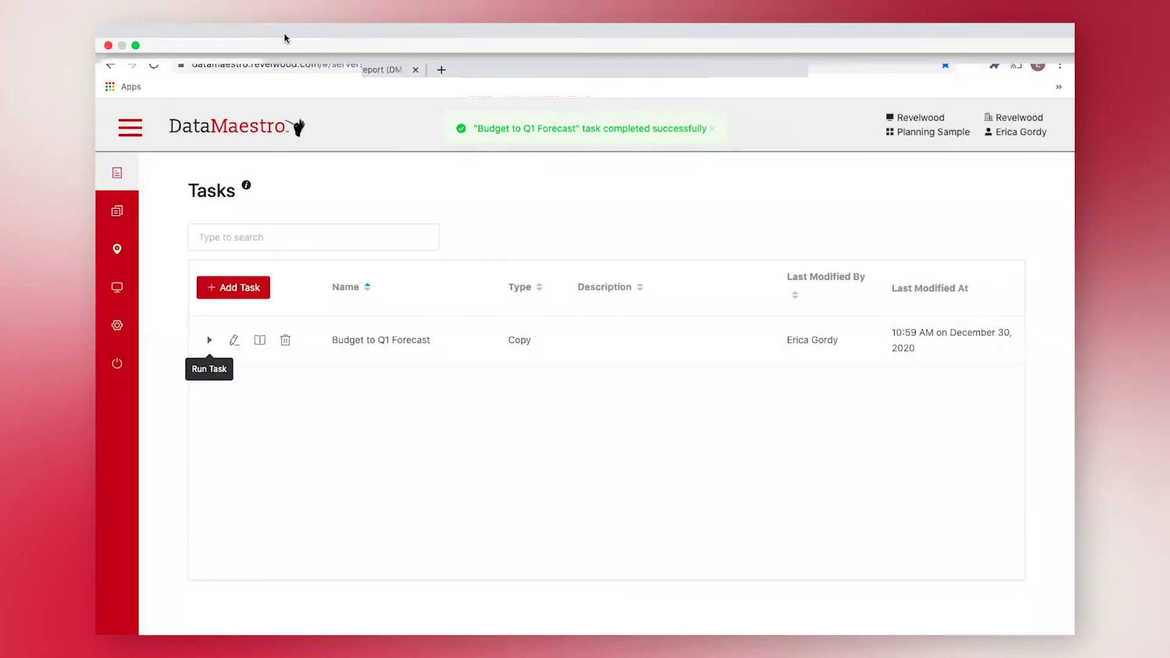
Refresh the budget plan report to show the copied Q1 Forecast values, then return to DataMaestro
{"action": "left_click", "coordinate": [341, 69]}
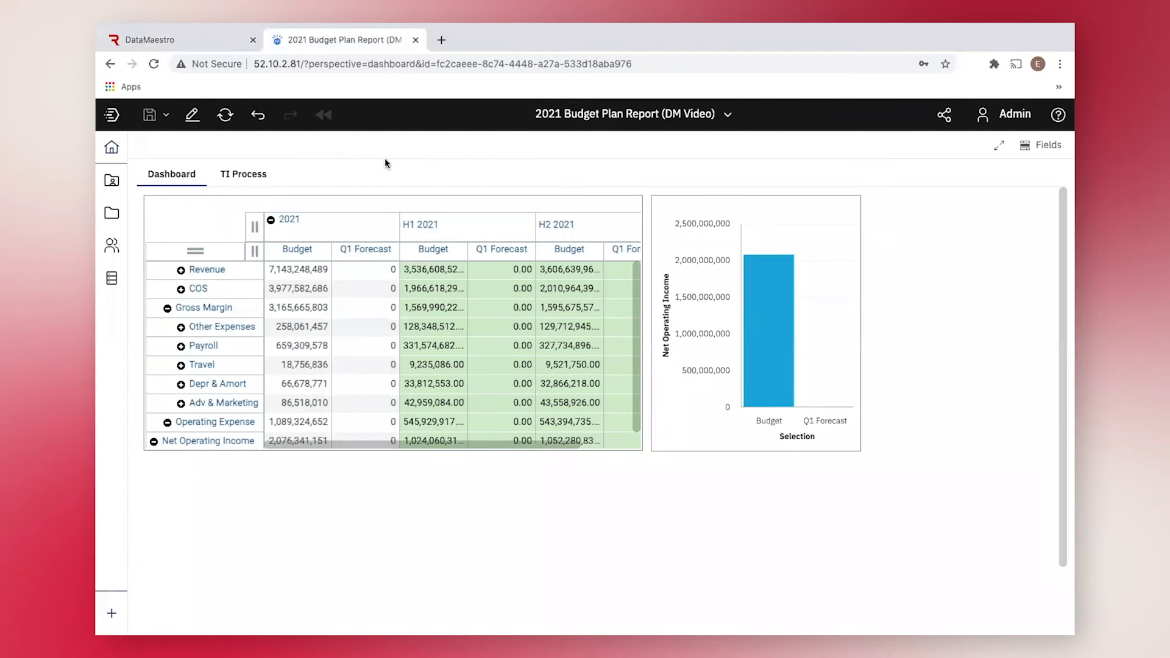
{"action": "left_click", "coordinate": [224, 116]}
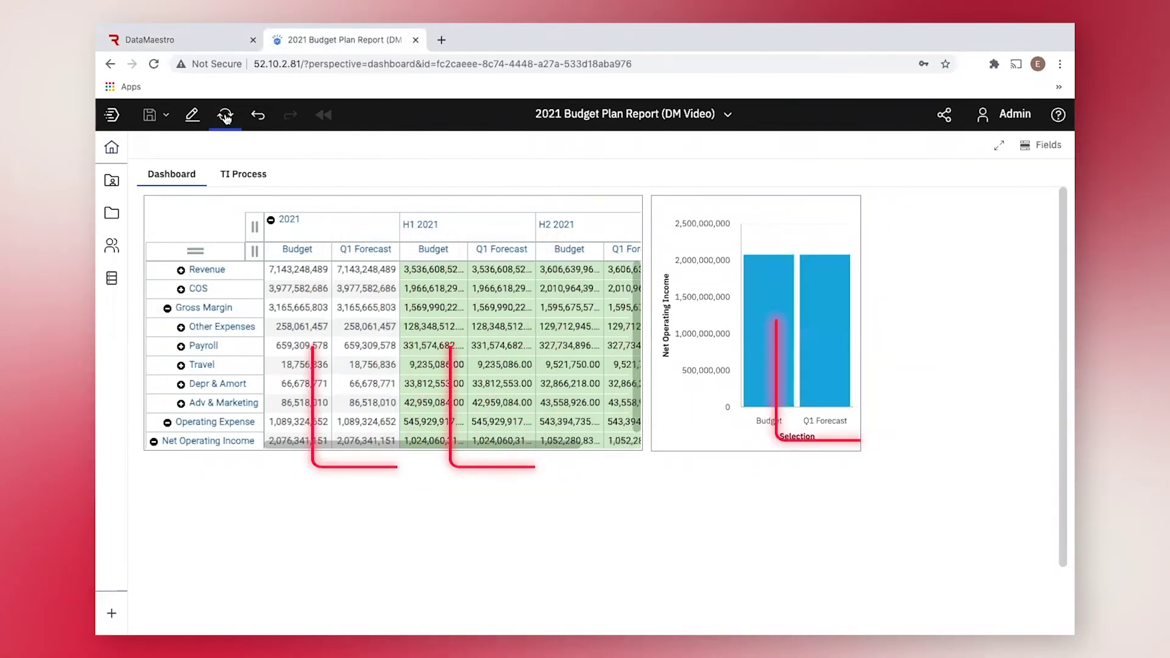
{"action": "left_click", "coordinate": [209, 44]}
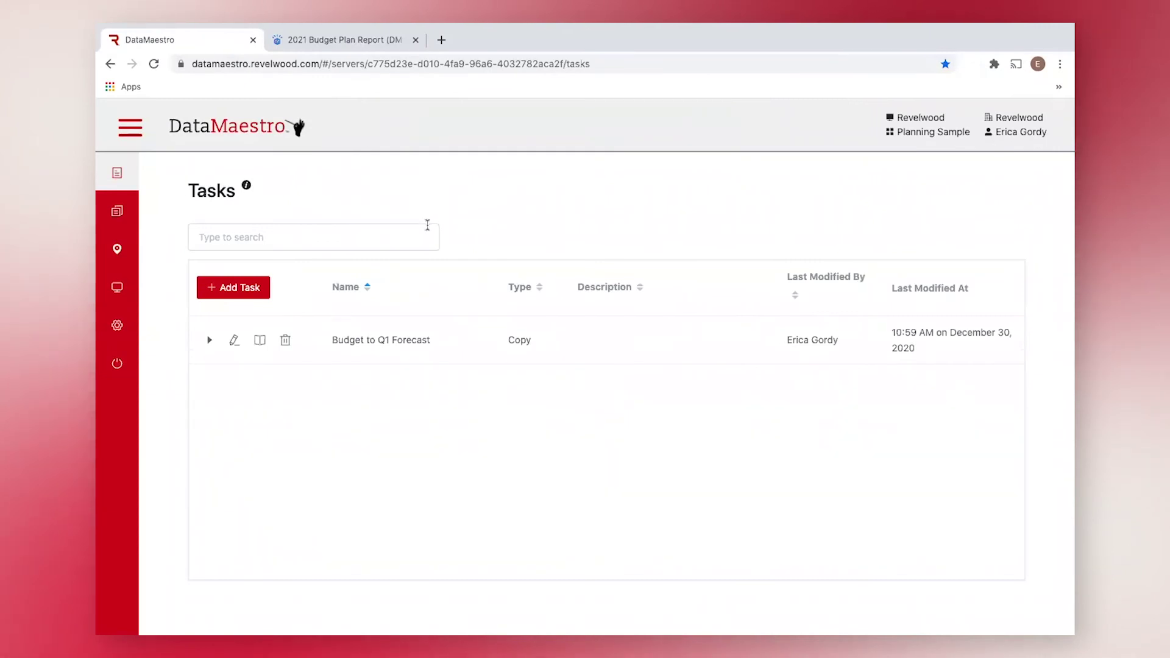
Review the Budget to Q1 Forecast run history, then open the Packages page
{"action": "left_click", "coordinate": [262, 339]}
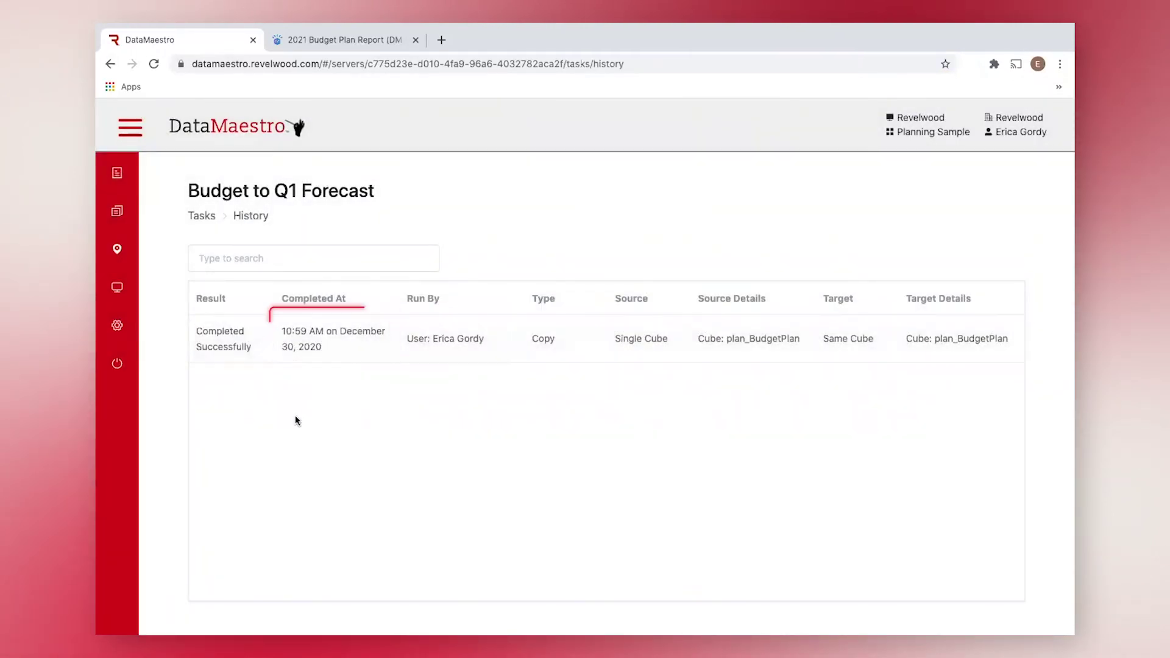
{"action": "left_click", "coordinate": [196, 216]}
{"action": "left_click", "coordinate": [129, 139]}
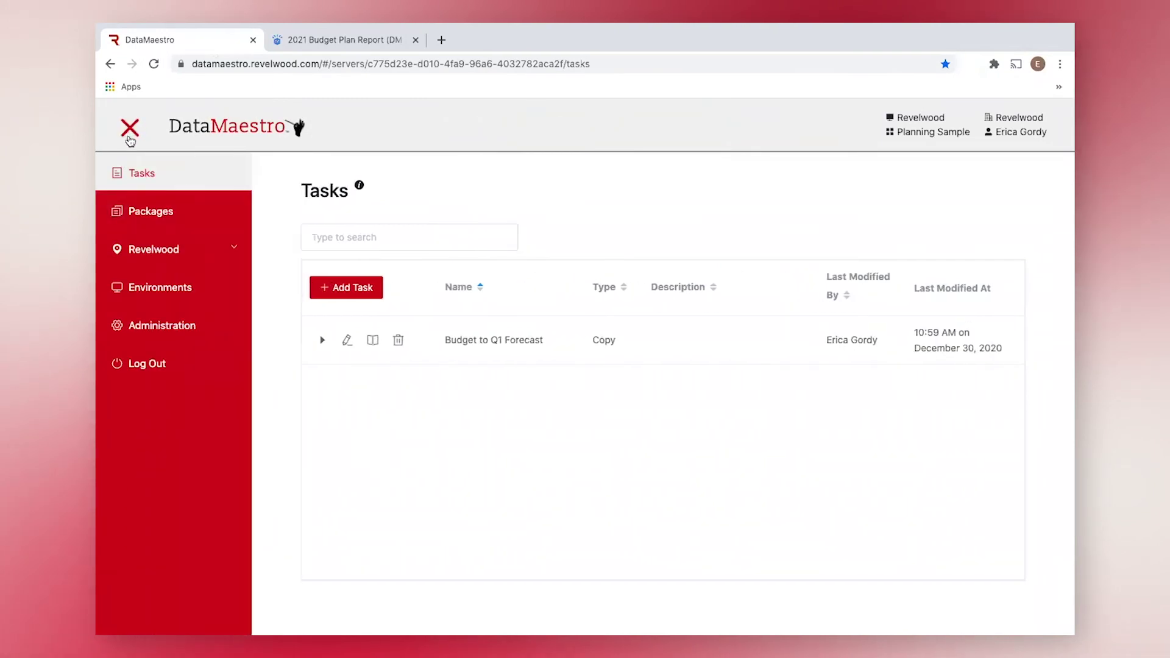
{"action": "left_click", "coordinate": [151, 210]}
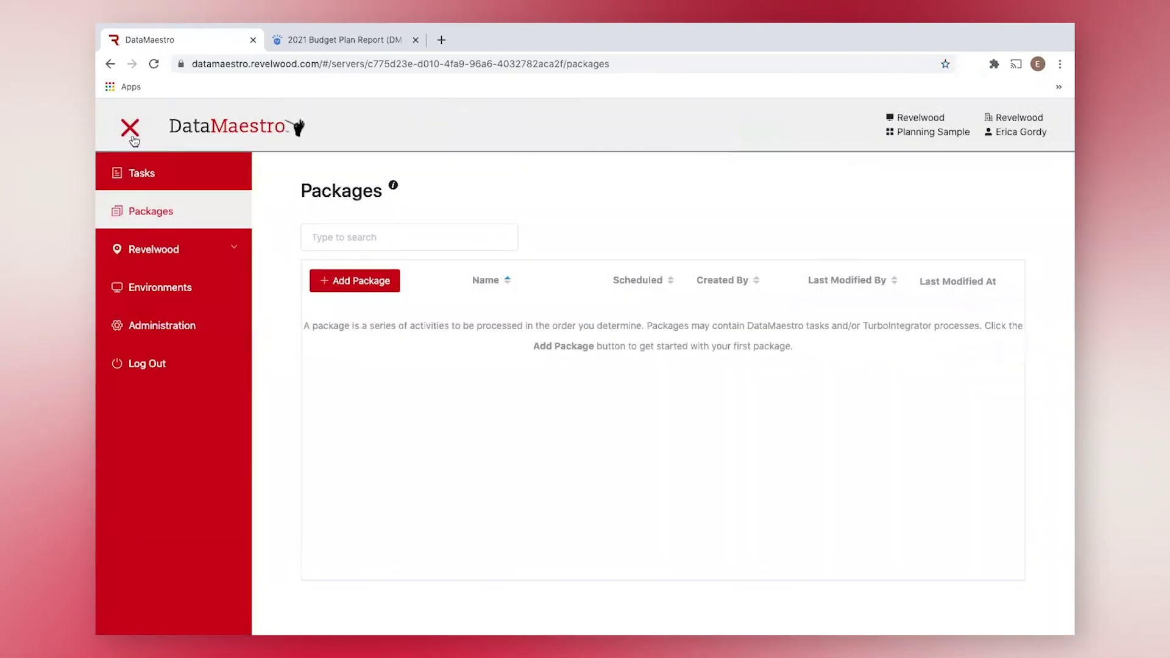
{"action": "left_click", "coordinate": [133, 139]}
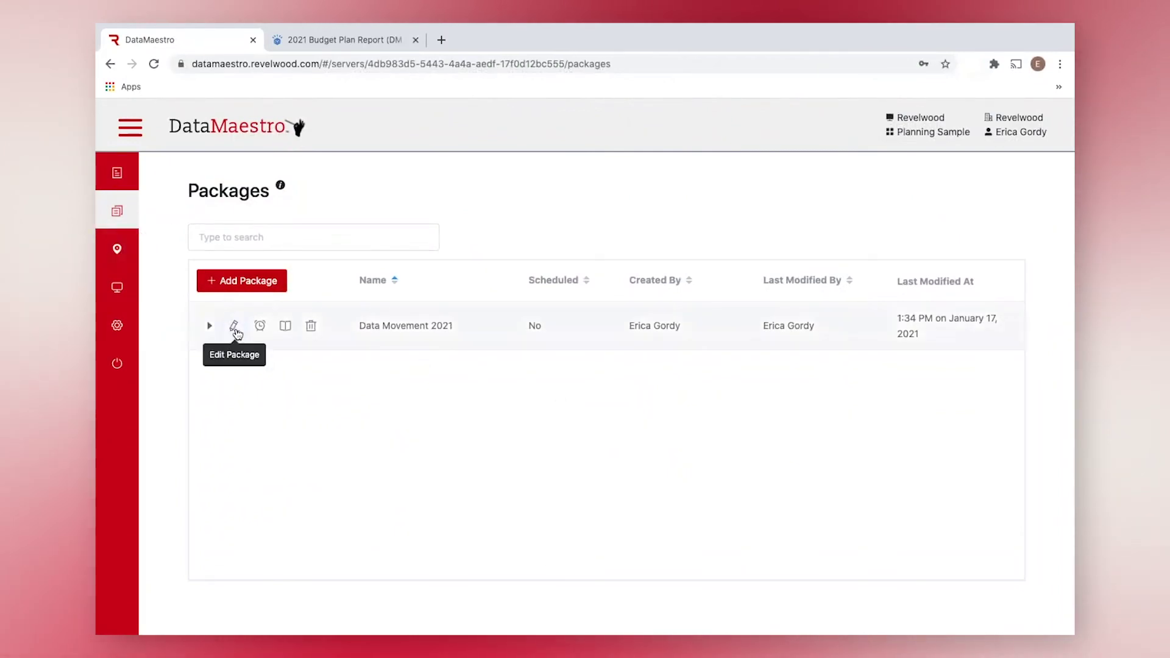
Edit Data Movement 2021 to add the Budget to Q1 Forecast task as an activity
{"action": "left_click", "coordinate": [235, 327]}
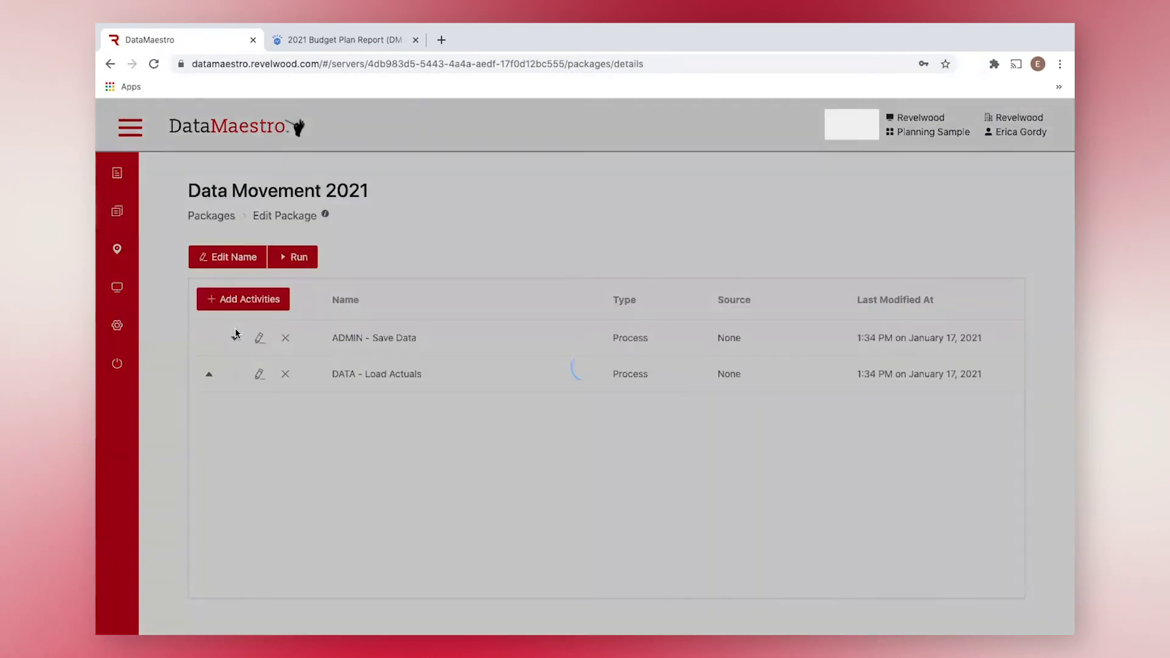
{"action": "left_click", "coordinate": [257, 300]}
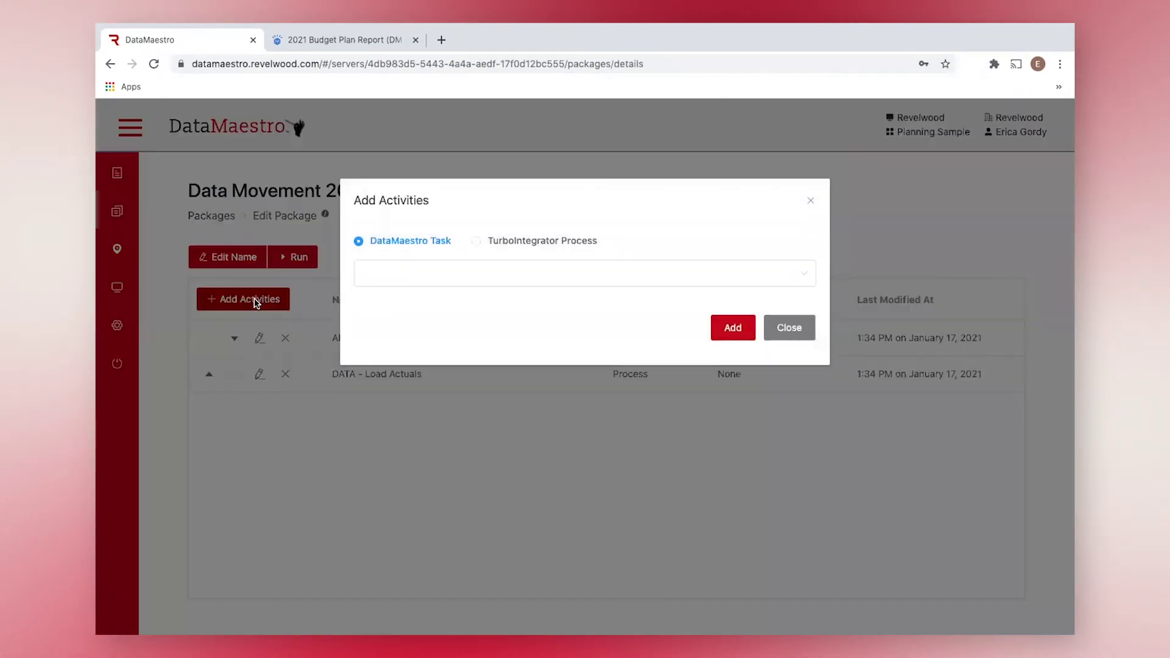
{"action": "left_click", "coordinate": [401, 275]}
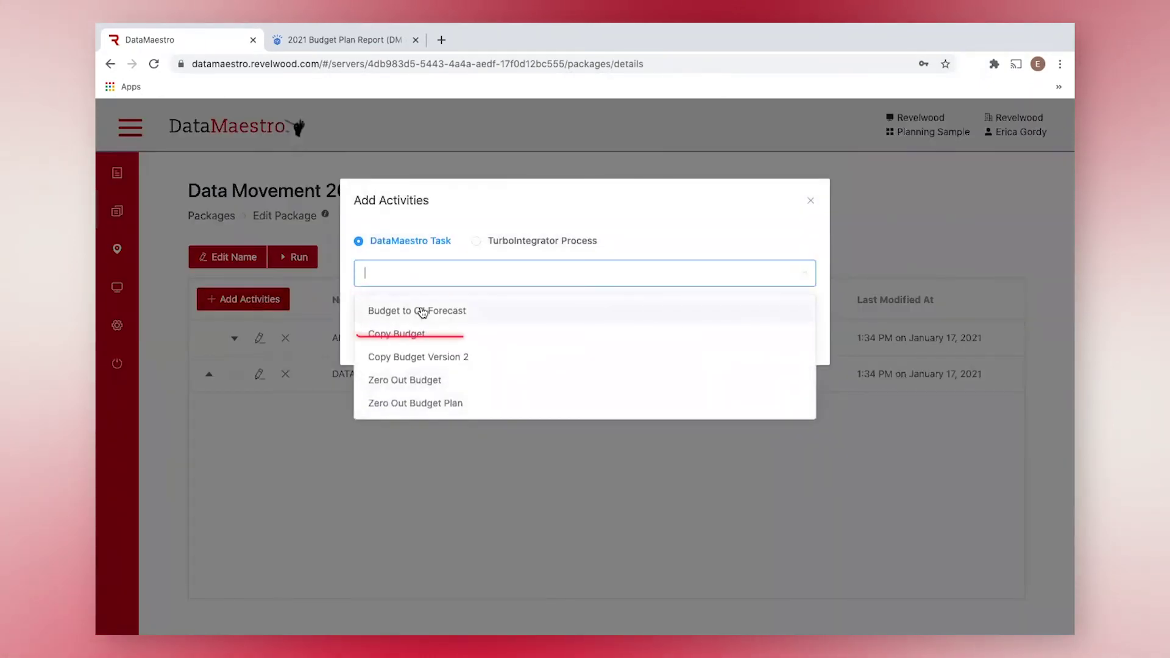
{"action": "left_click", "coordinate": [422, 312]}
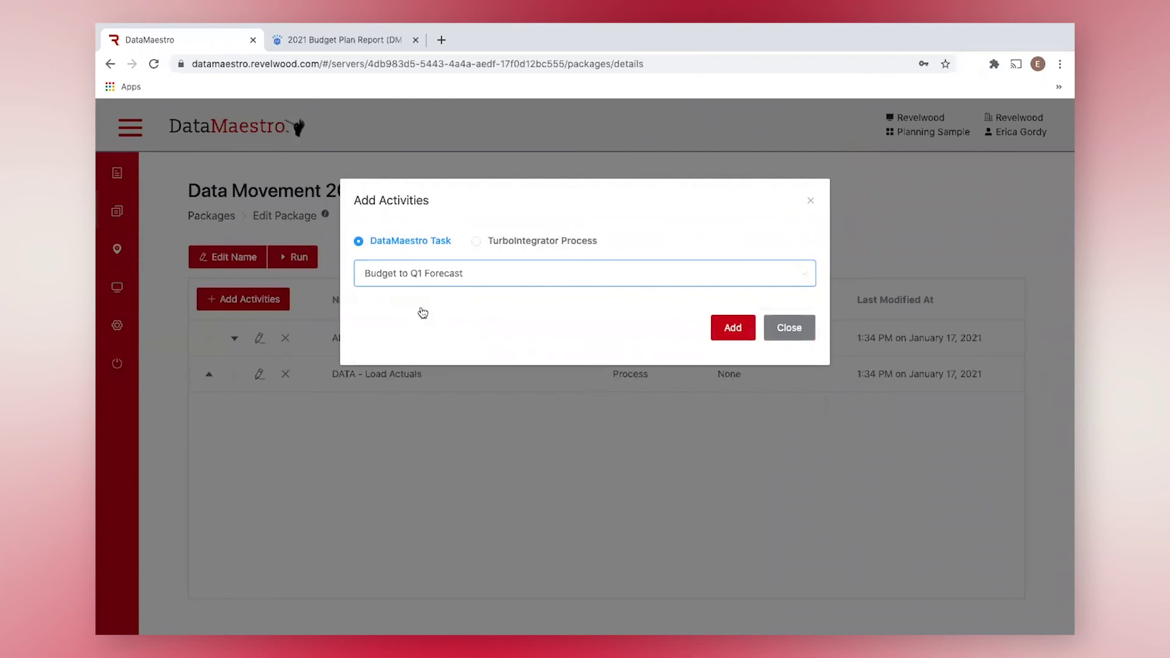
{"action": "left_click", "coordinate": [734, 328]}
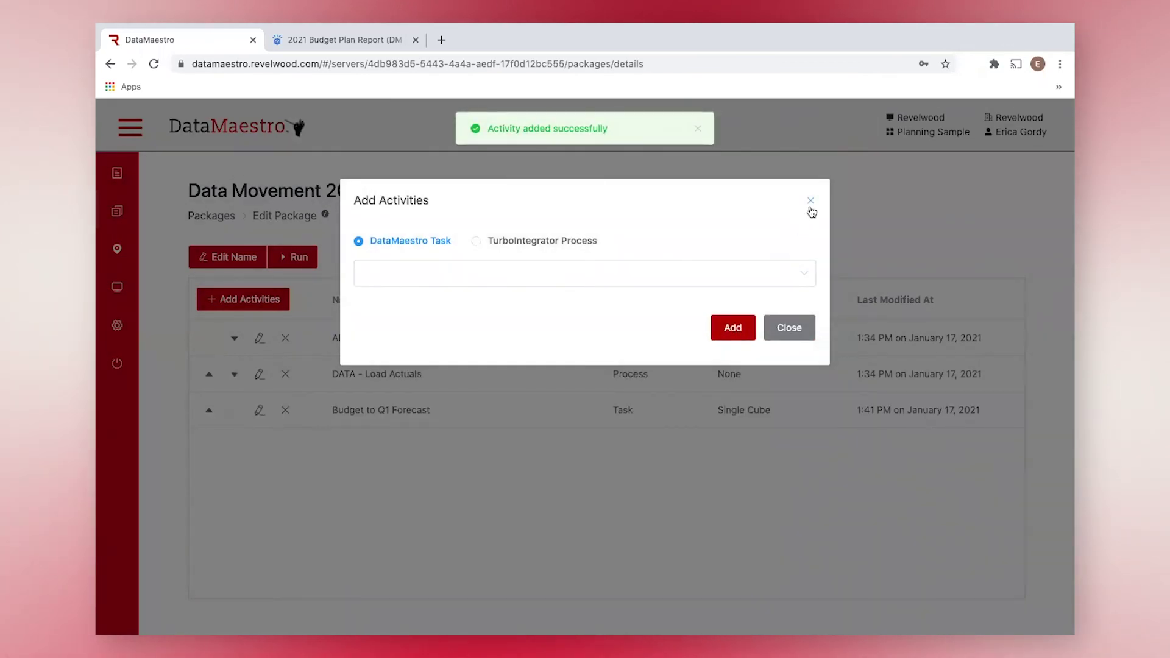
{"action": "left_click", "coordinate": [810, 200]}
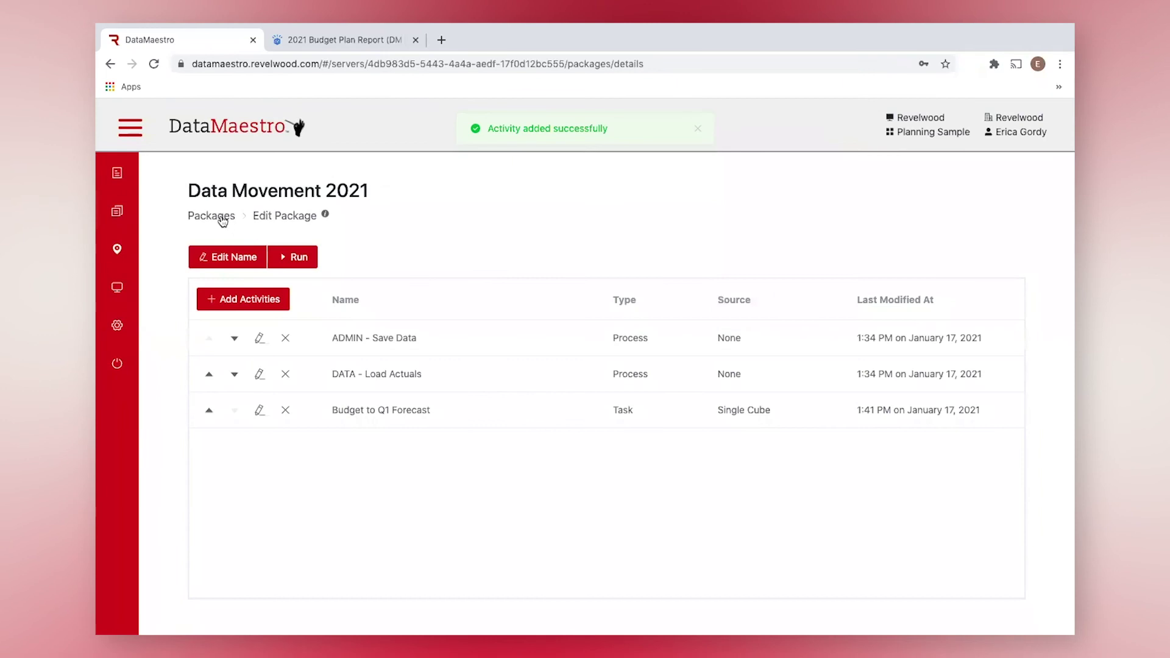
{"action": "left_click", "coordinate": [223, 221]}
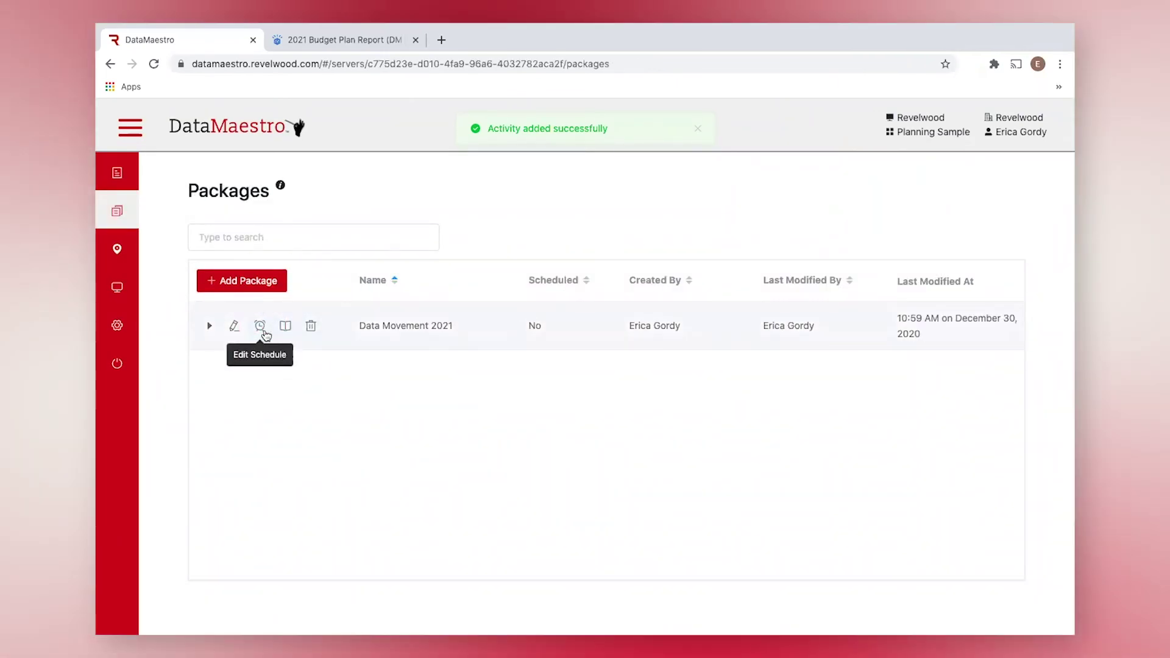
Schedule Data Movement 2021 monthly from December 31, 2020 at 8:00 AM, and enable it
{"action": "left_click", "coordinate": [260, 328]}
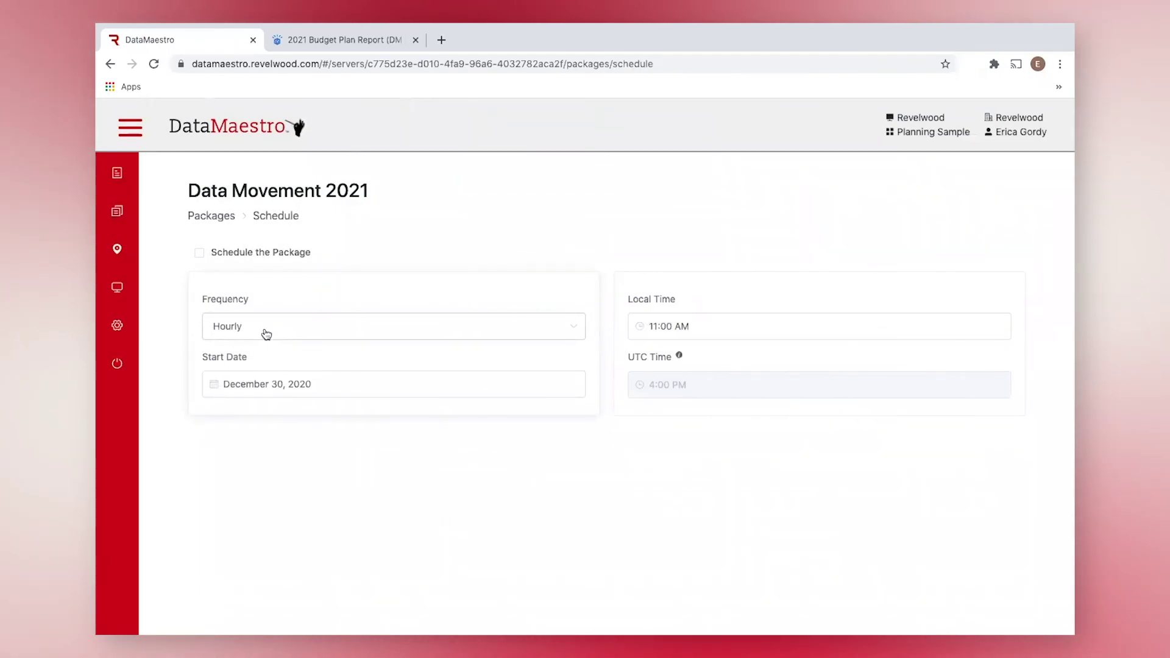
{"action": "left_click", "coordinate": [267, 334]}
{"action": "left_click", "coordinate": [260, 434]}
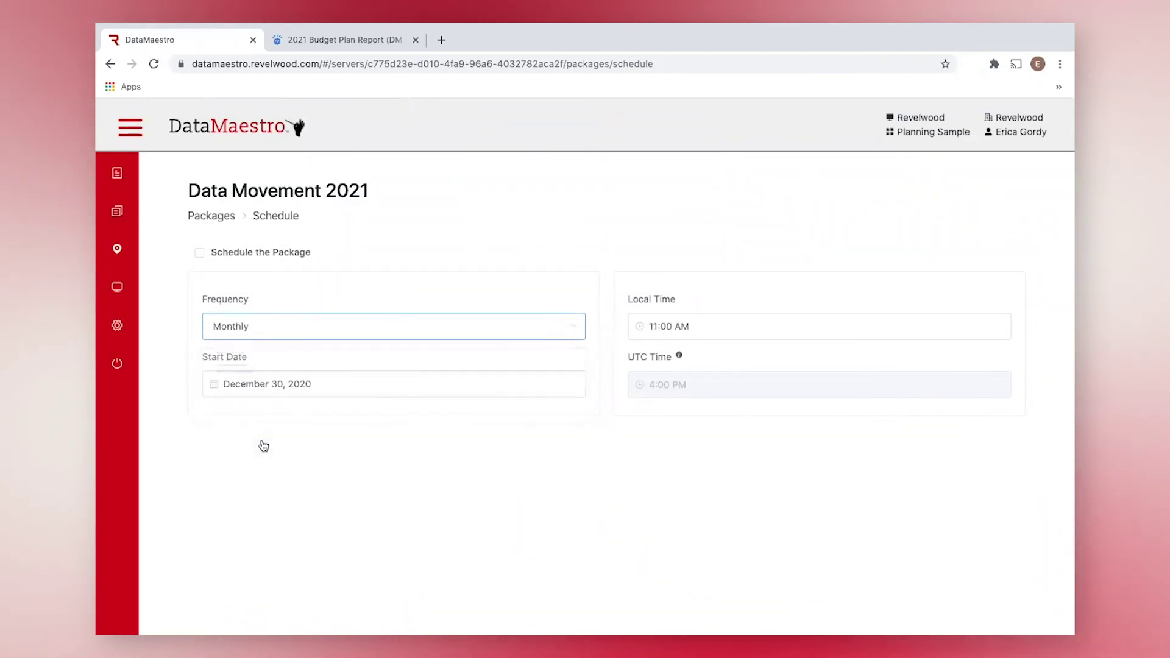
{"action": "left_click", "coordinate": [268, 386]}
{"action": "left_click", "coordinate": [339, 312]}
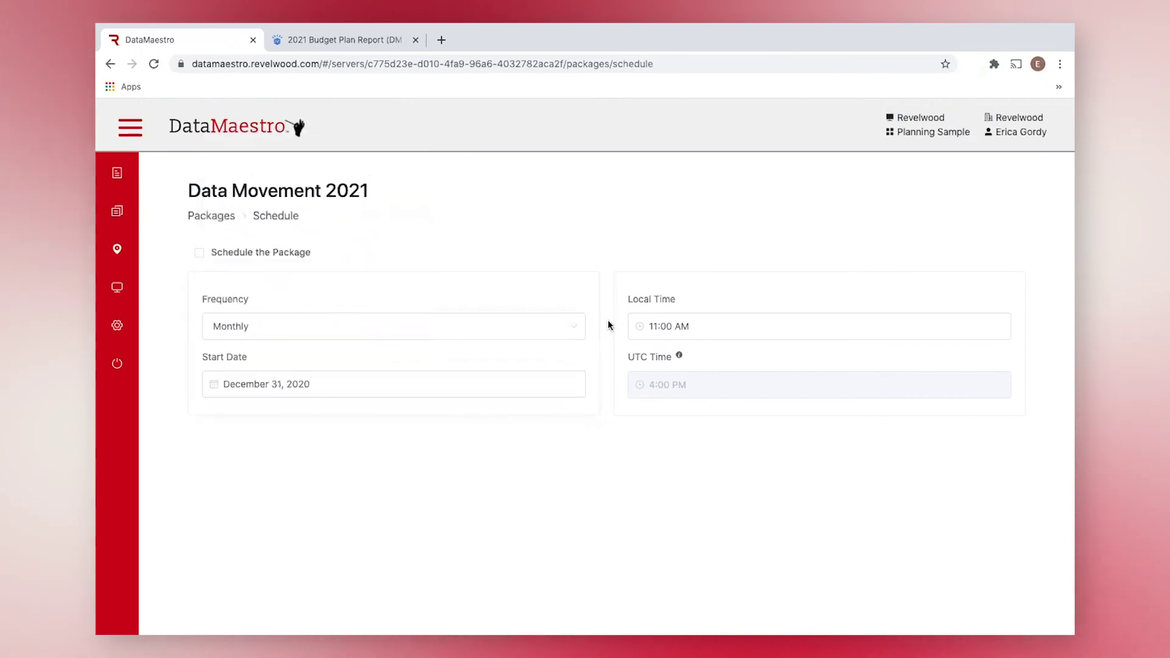
{"action": "left_click", "coordinate": [668, 324]}
{"action": "left_click", "coordinate": [665, 404]}
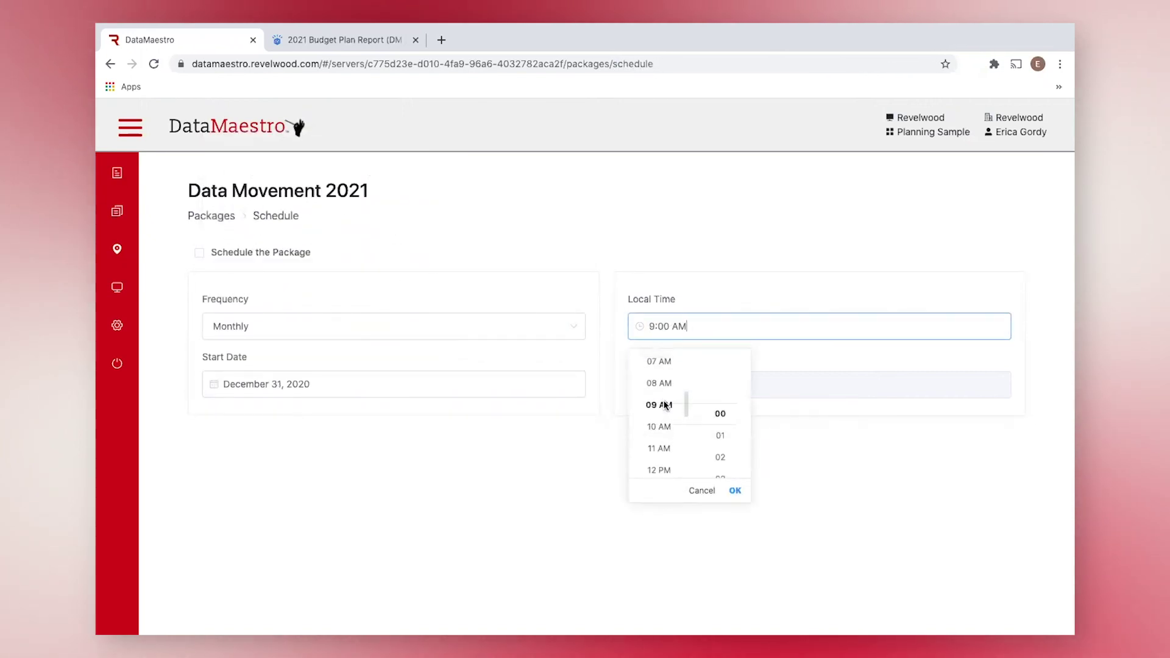
{"action": "left_click", "coordinate": [663, 394]}
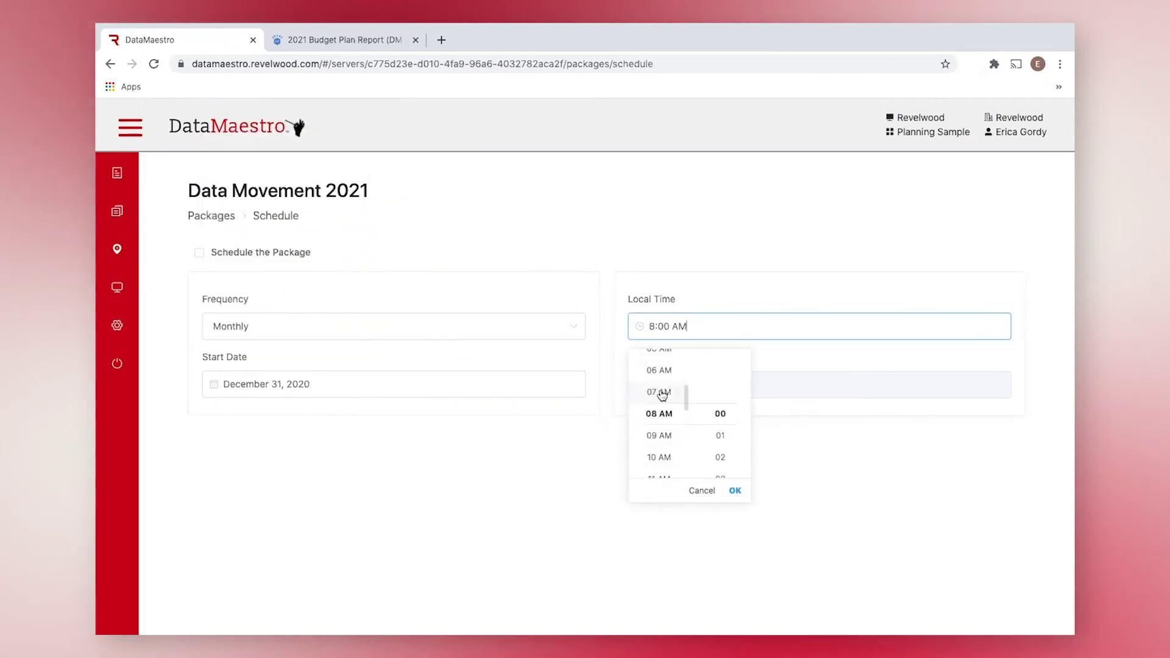
{"action": "left_click", "coordinate": [736, 491]}
{"action": "left_click", "coordinate": [267, 253]}
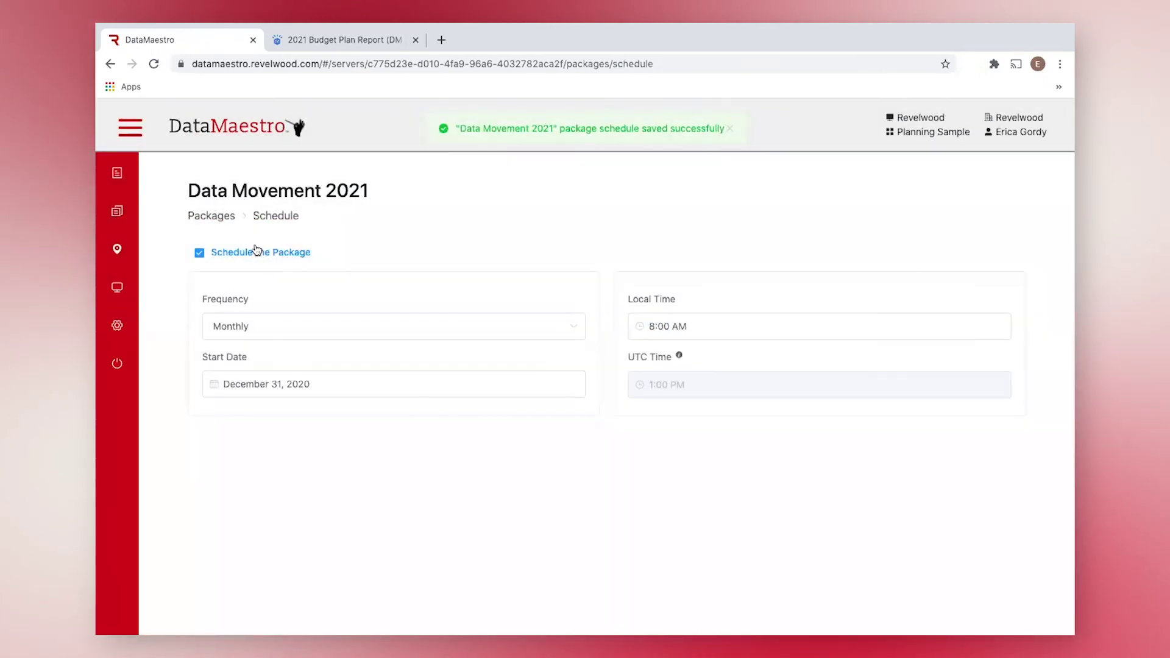